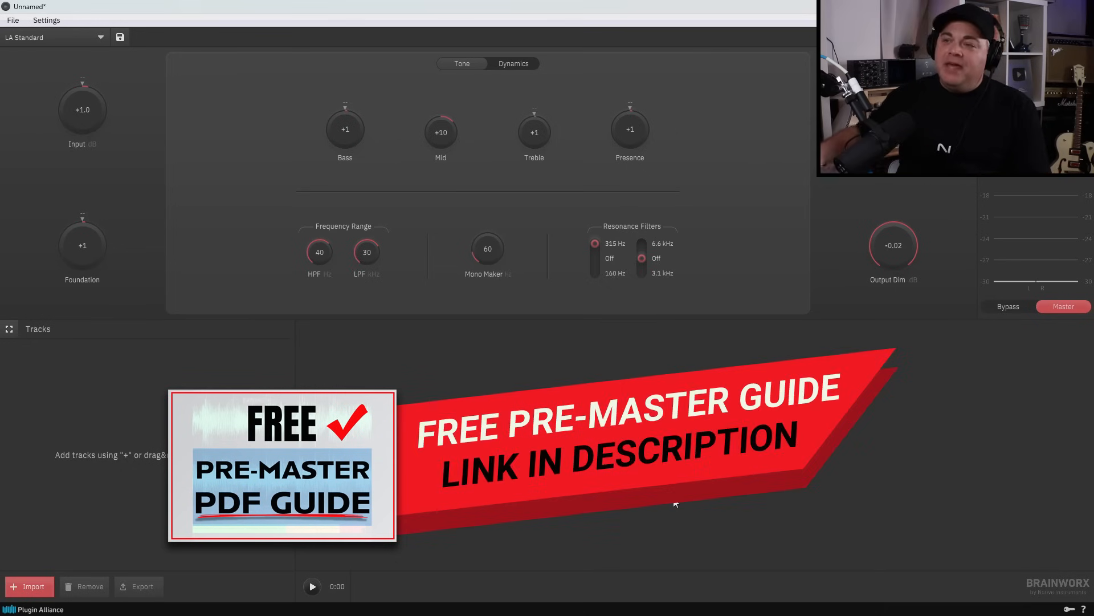
Add both WAV files from the Free BX Mastering Studio folder to the track list and put the file window away.
mouse_move(143, 612)
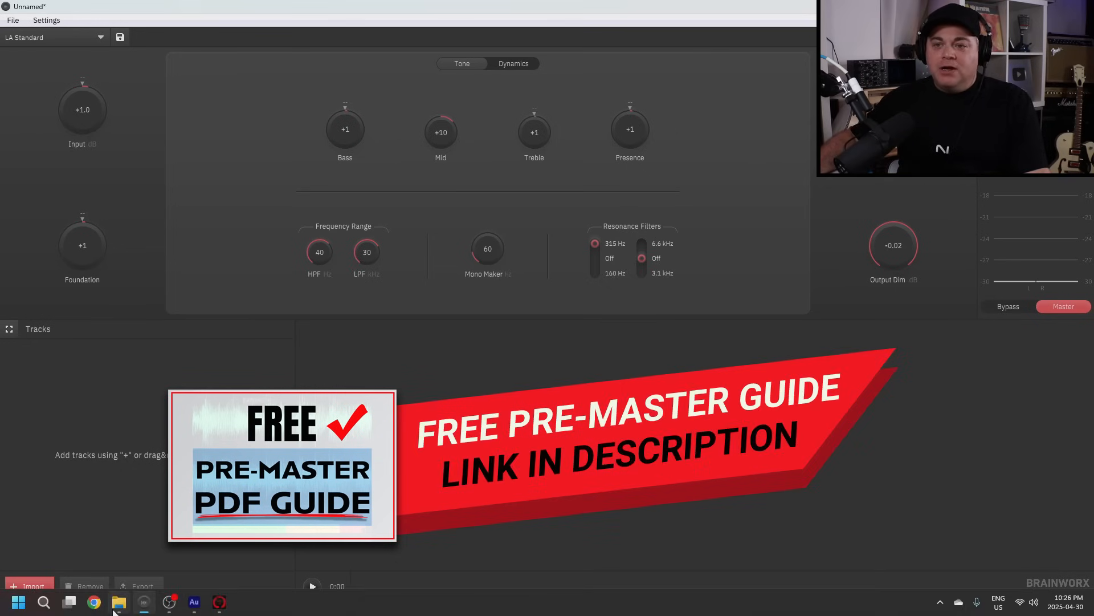
click(118, 602)
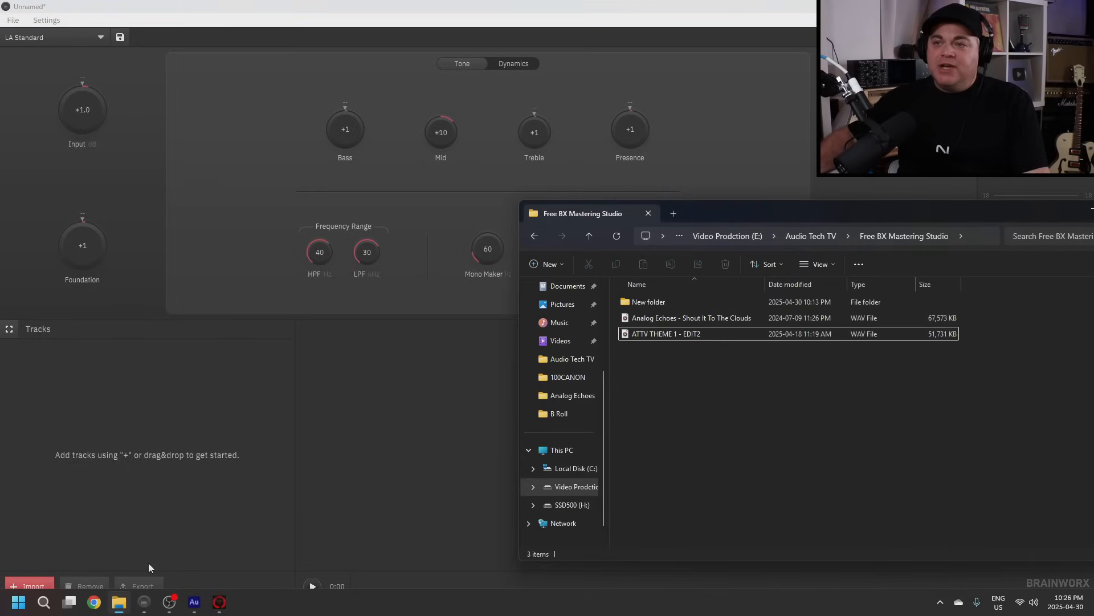
click(621, 332)
ctrl+click(627, 320)
drag(625, 320, 81, 435)
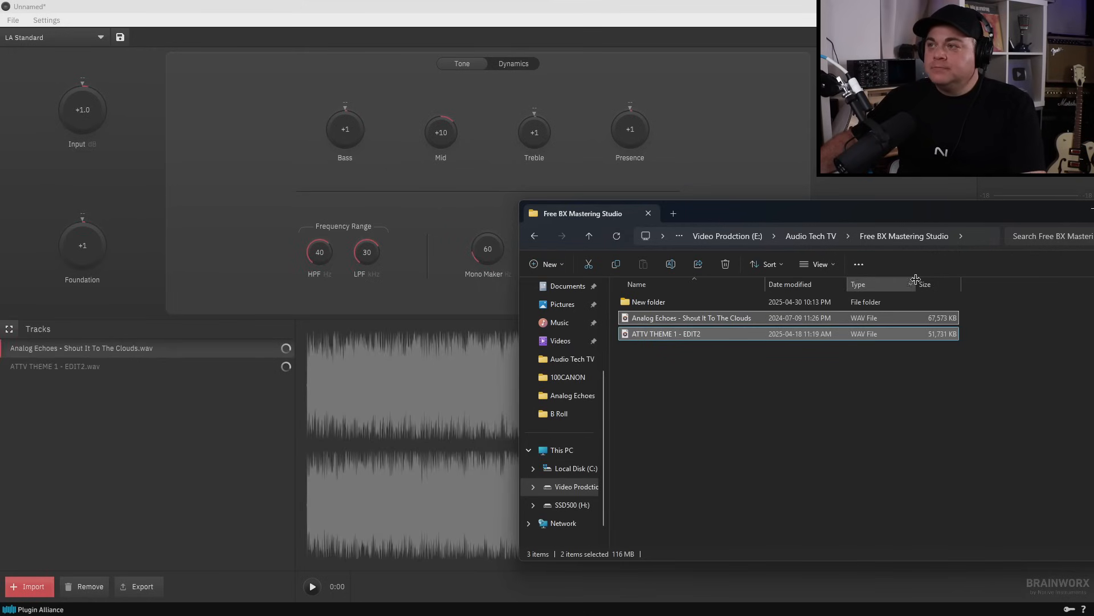
drag(992, 214, 904, 228)
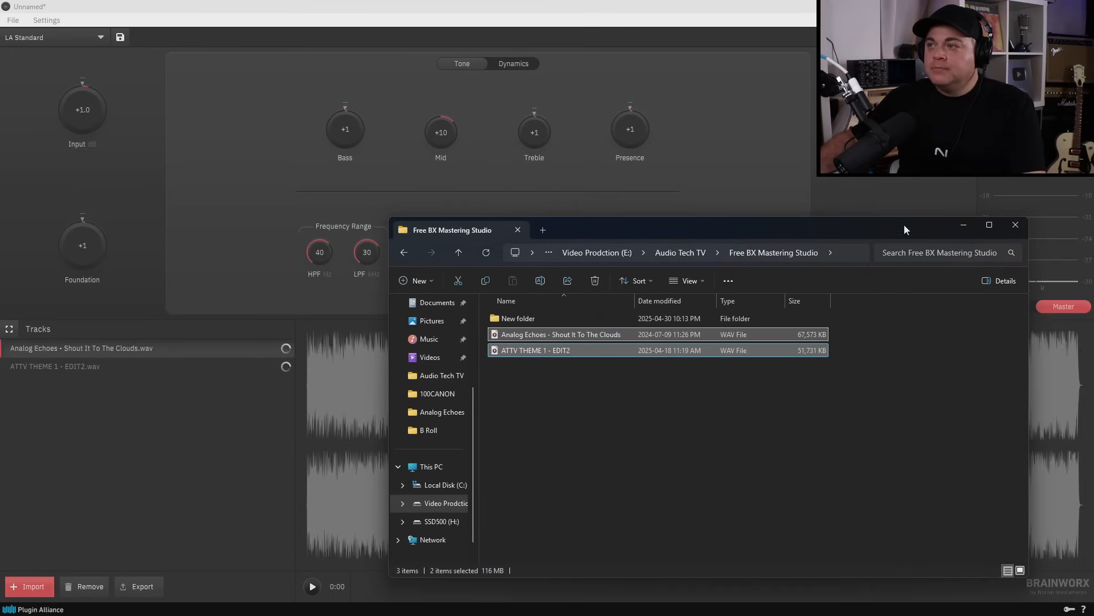
click(963, 225)
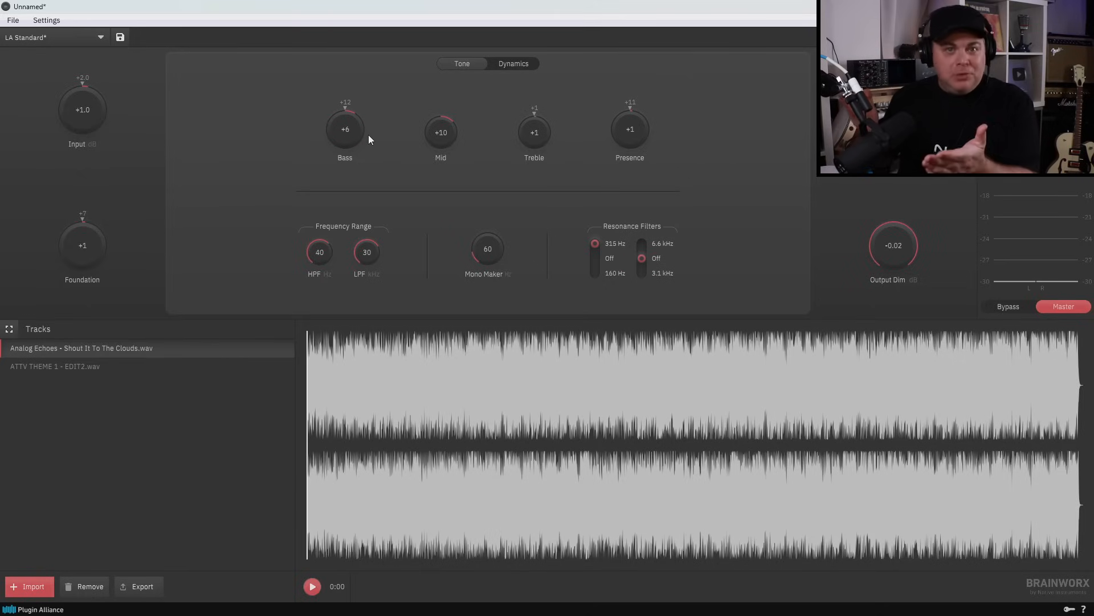
Set the Bass to +13 in the global style and check it on both tracks, ending on the Analog Echoes track.
drag(349, 118, 318, 163)
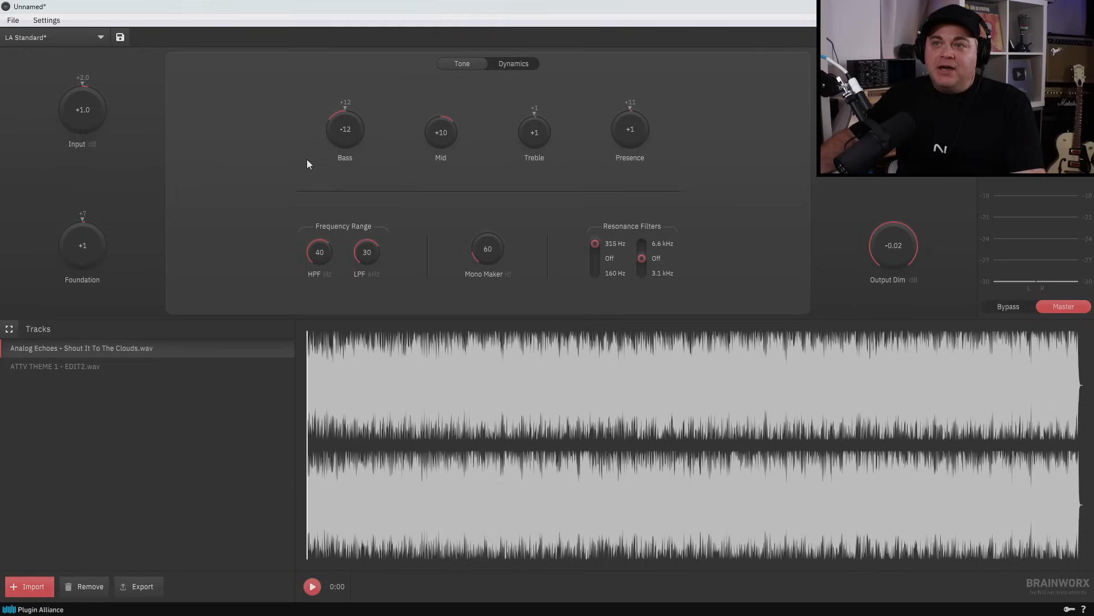
drag(302, 169, 333, 123)
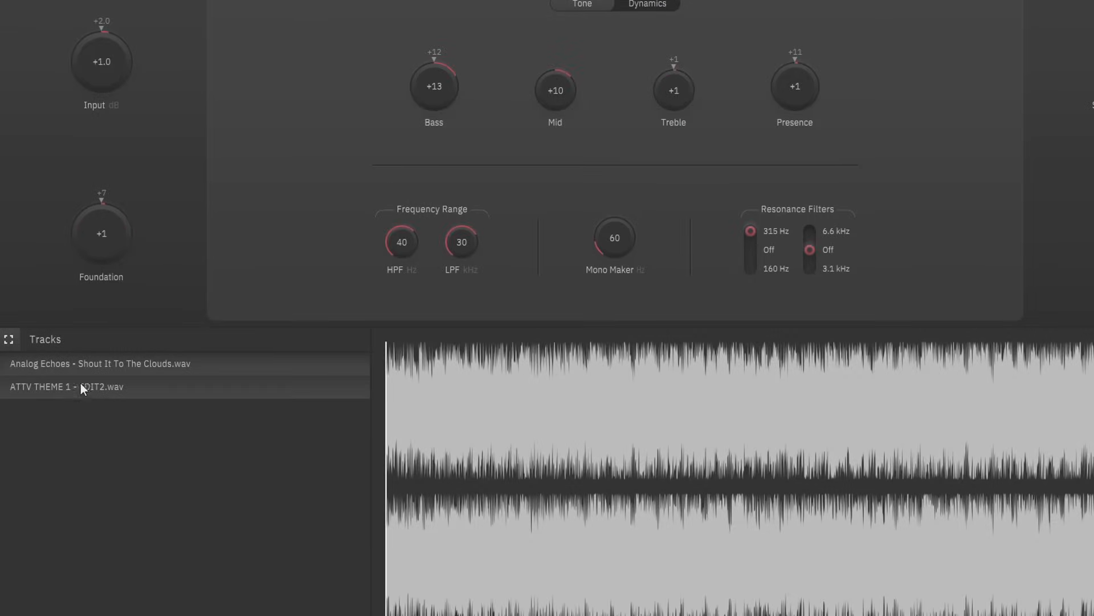
click(64, 387)
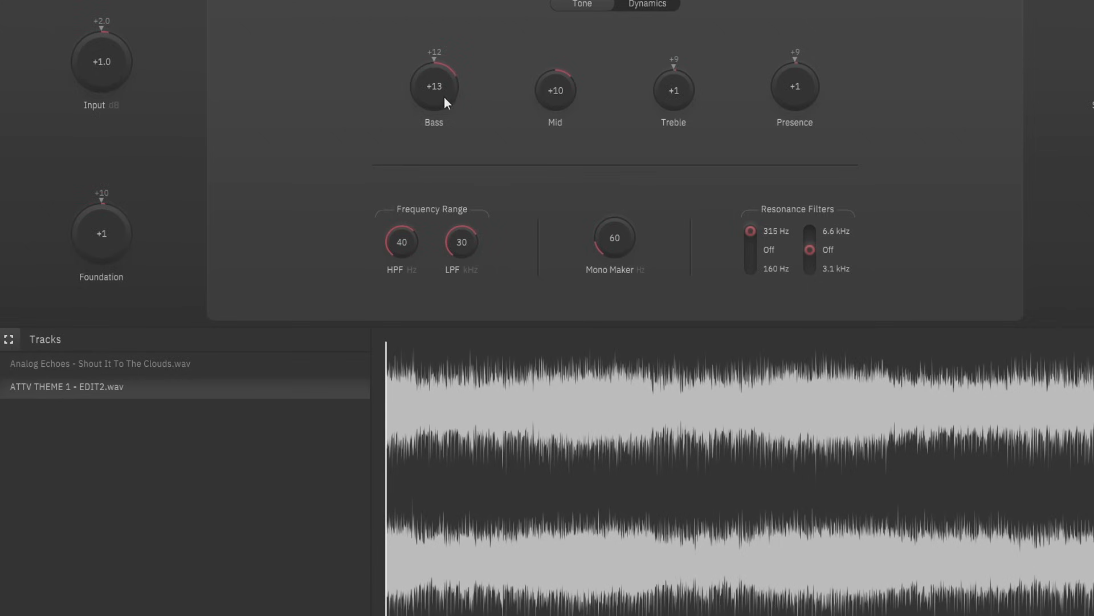
click(157, 361)
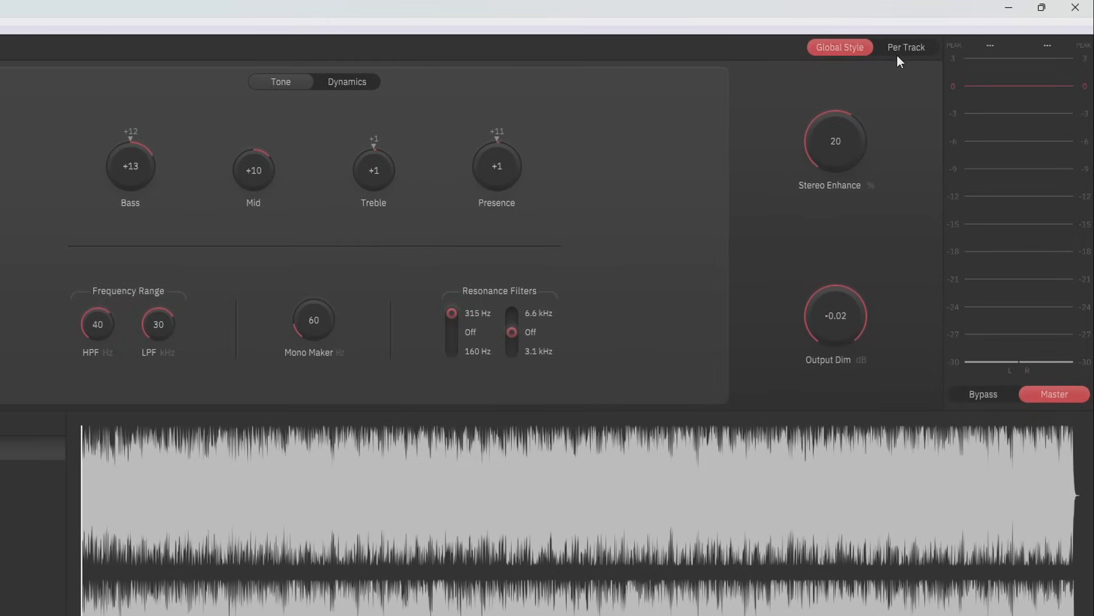
Switch the settings to per-track mode, set the Analog Echoes track's Bass to -11, and compare it with the other track.
click(901, 50)
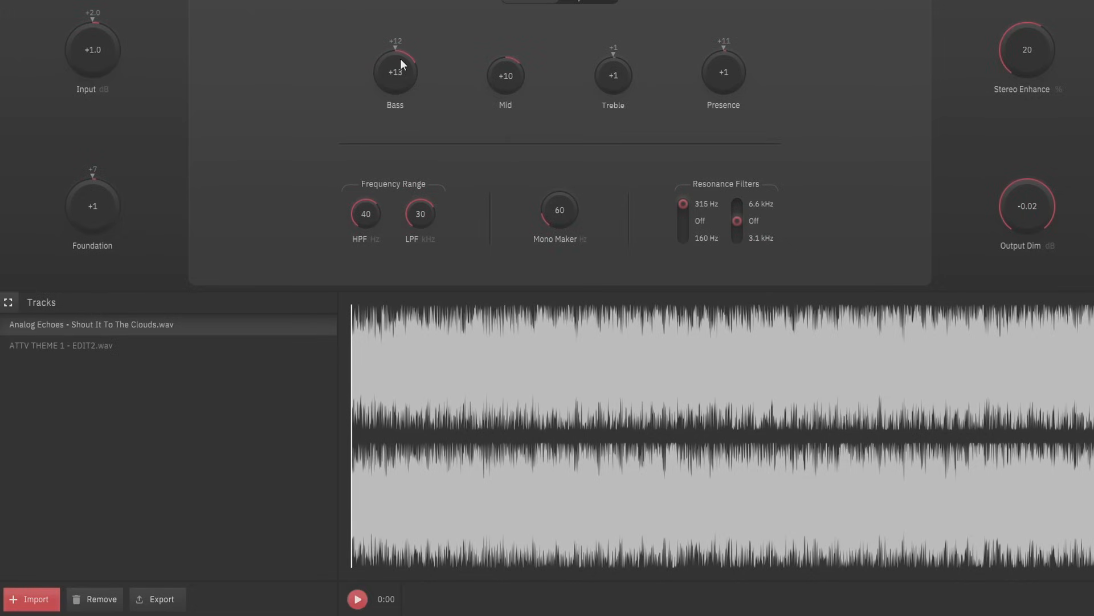
drag(382, 122, 382, 126)
click(46, 348)
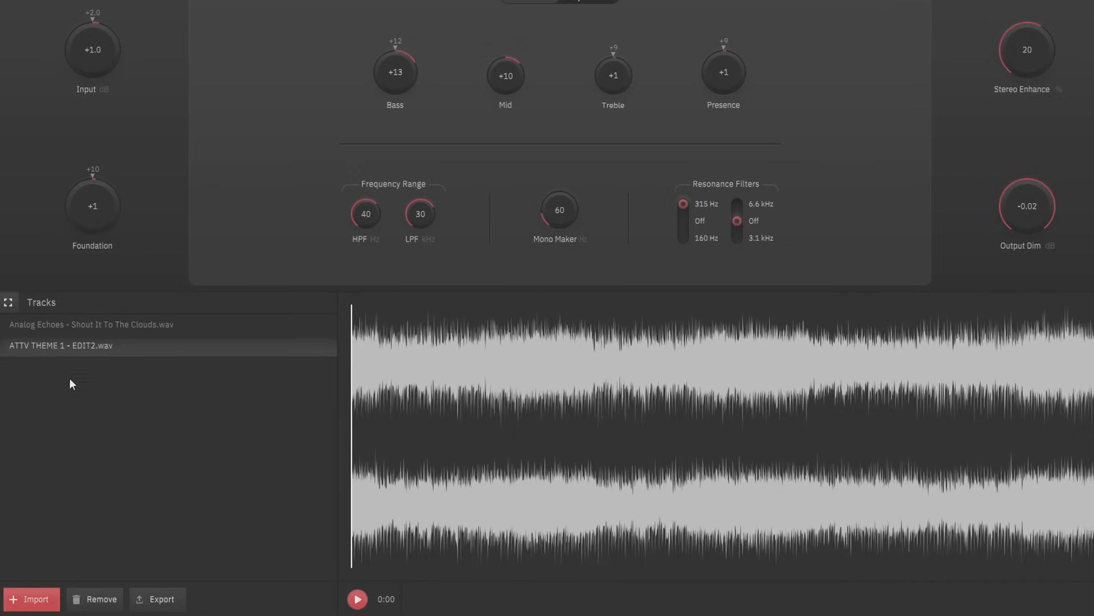
click(97, 323)
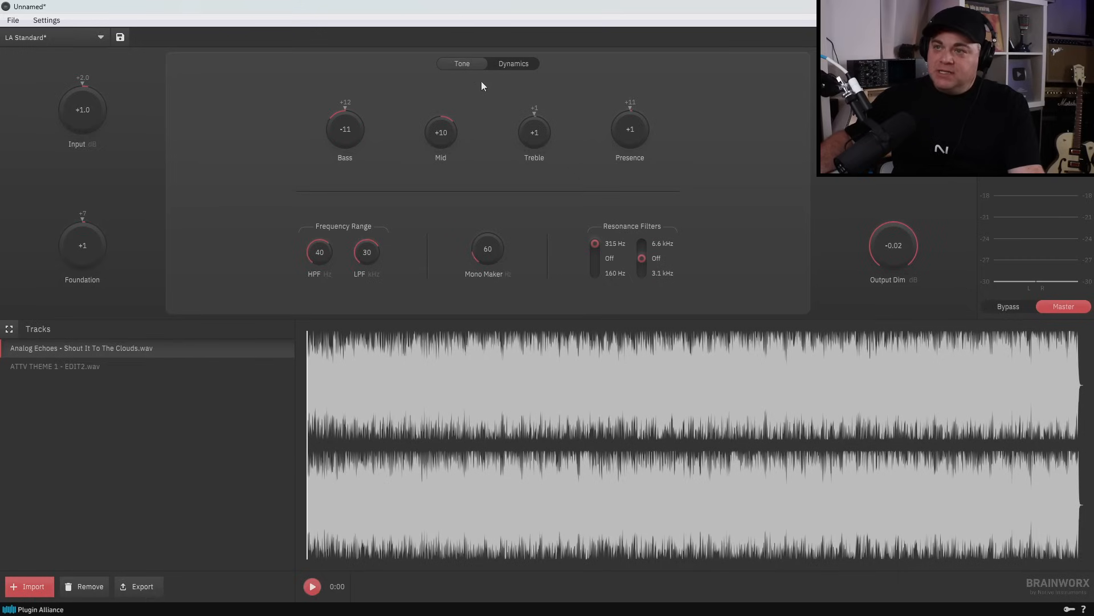
Look over the Dynamics settings and return to the Tone settings.
click(510, 65)
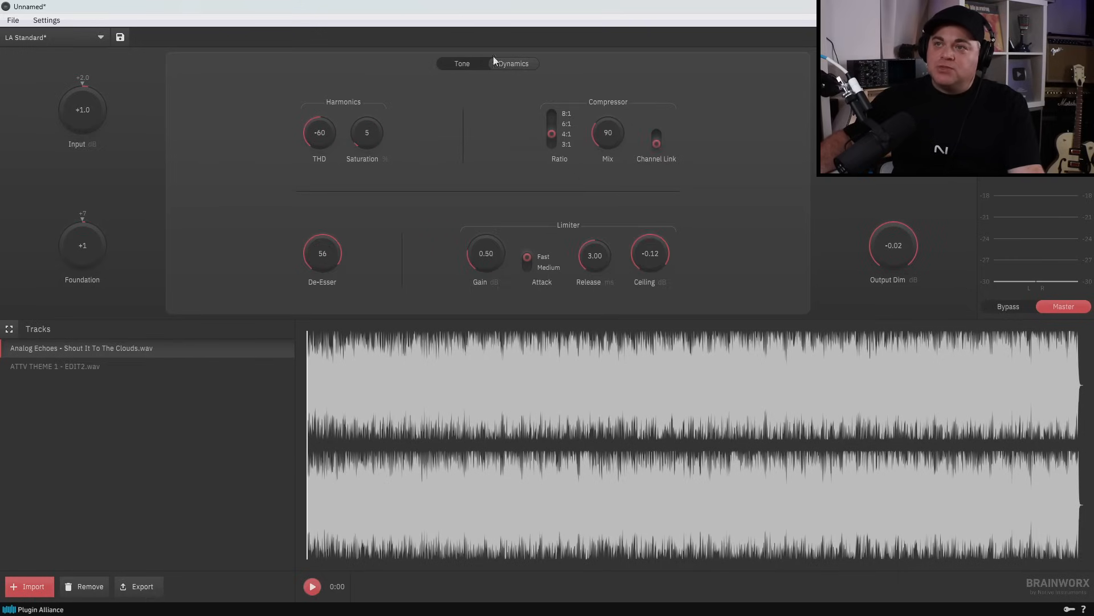
click(463, 60)
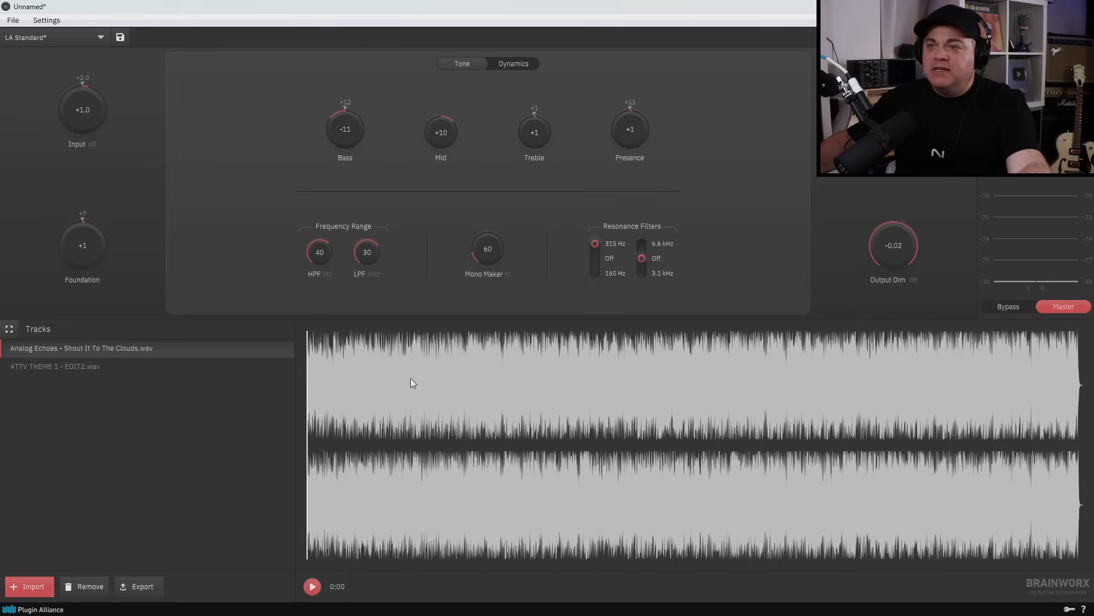
Play the ATTV THEME 1 - EDIT2 track from 0:29, sweep the Mono Maker through its range, and set it to 213 Hz.
click(447, 373)
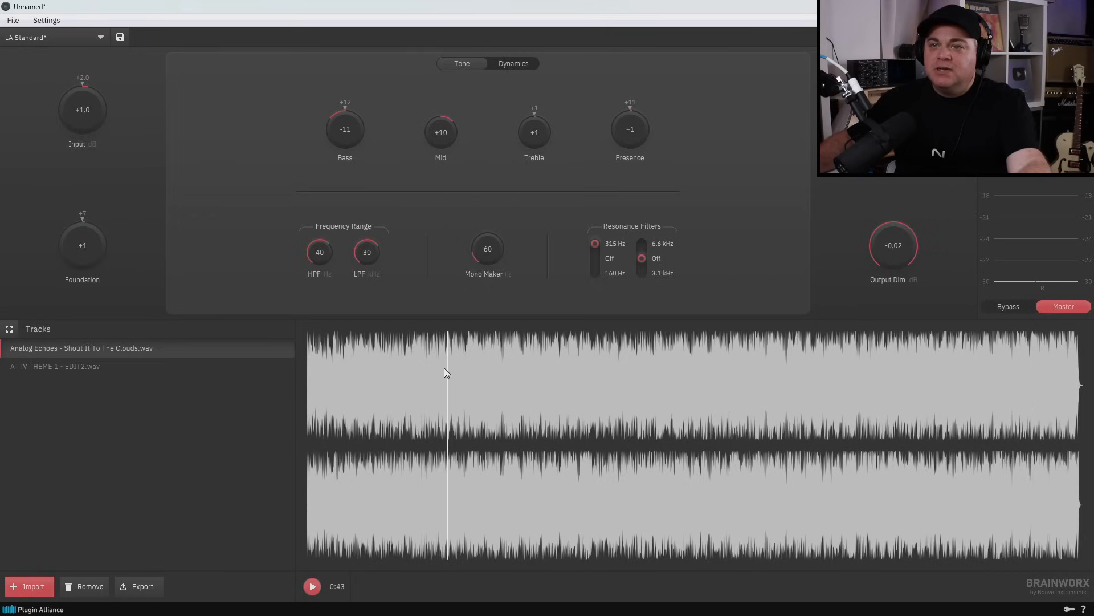
click(36, 368)
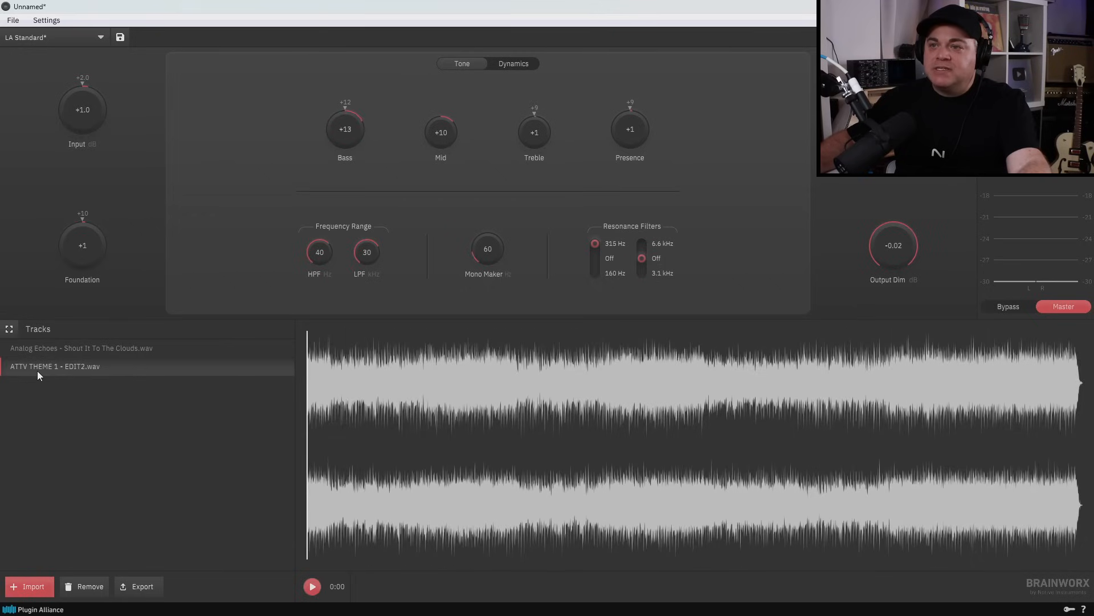
click(433, 371)
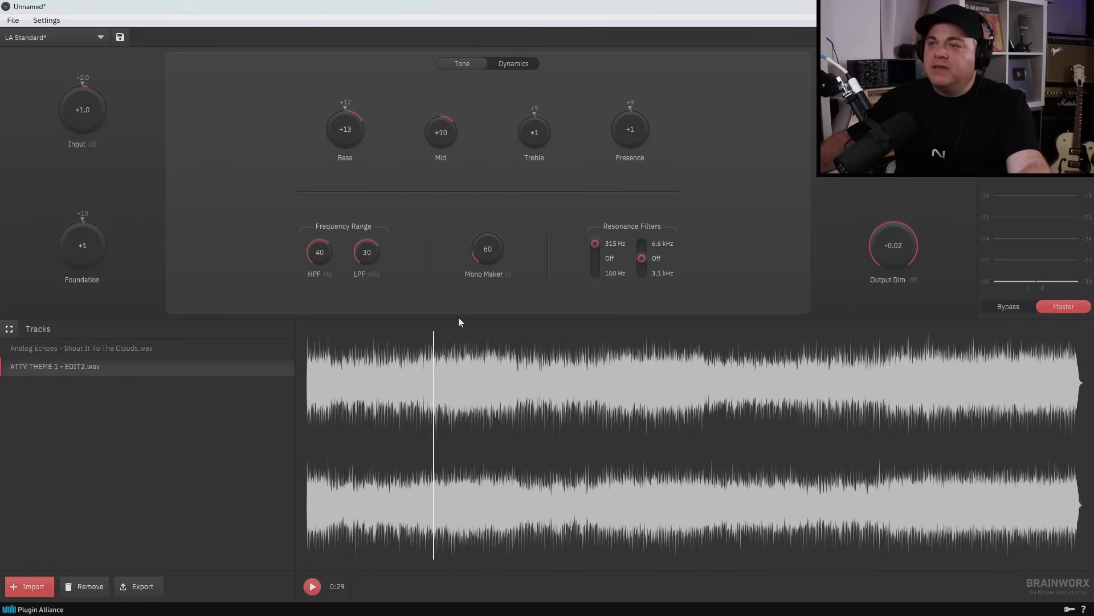
key(space)
drag(482, 251, 485, 138)
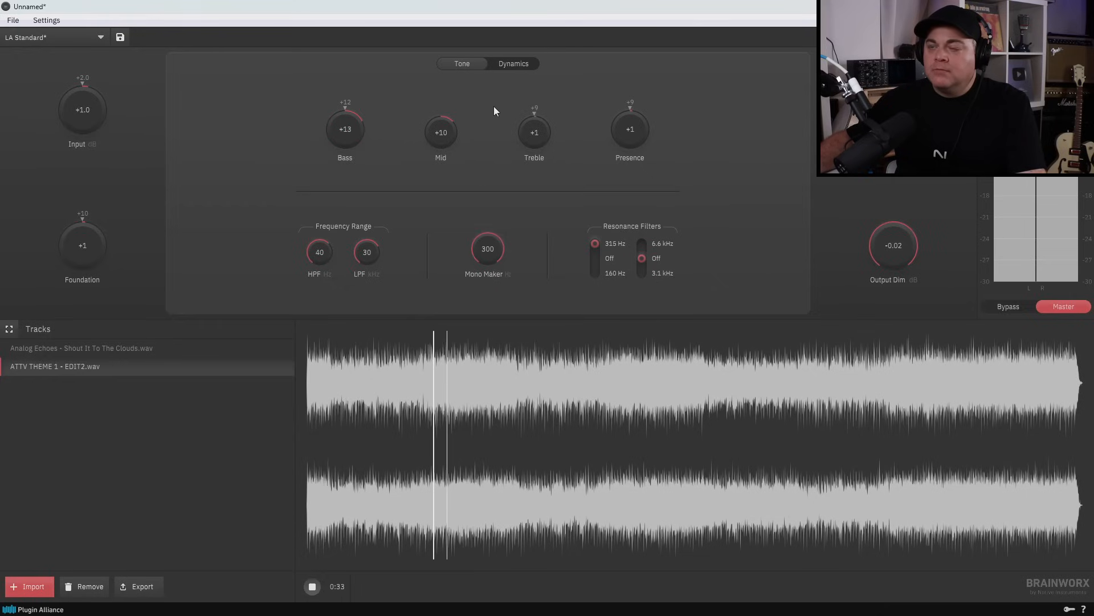
drag(486, 240, 472, 416)
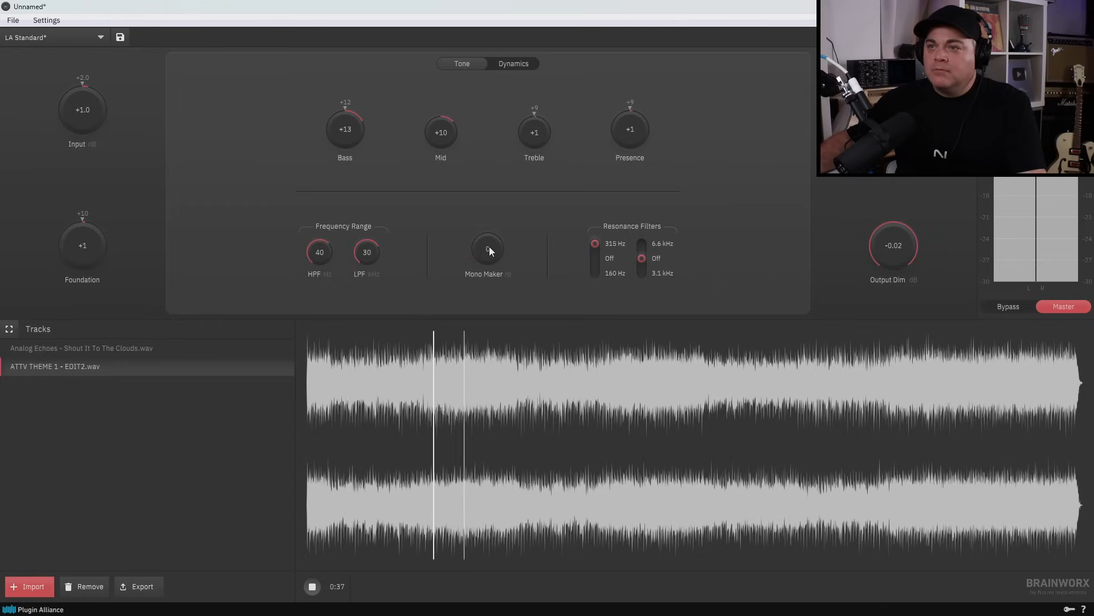
drag(490, 251, 483, 162)
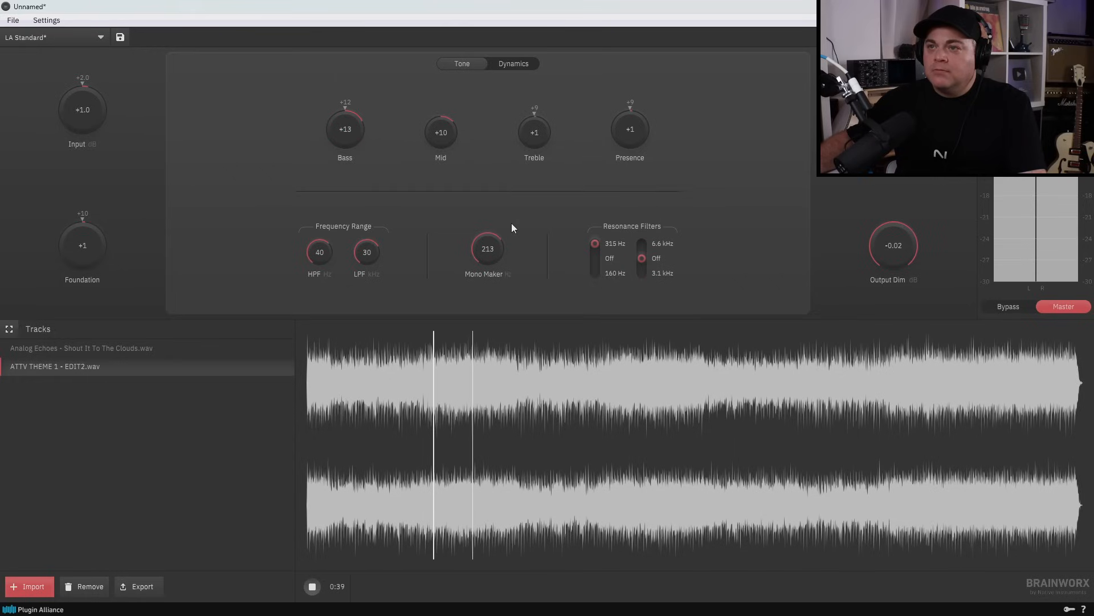
key(space)
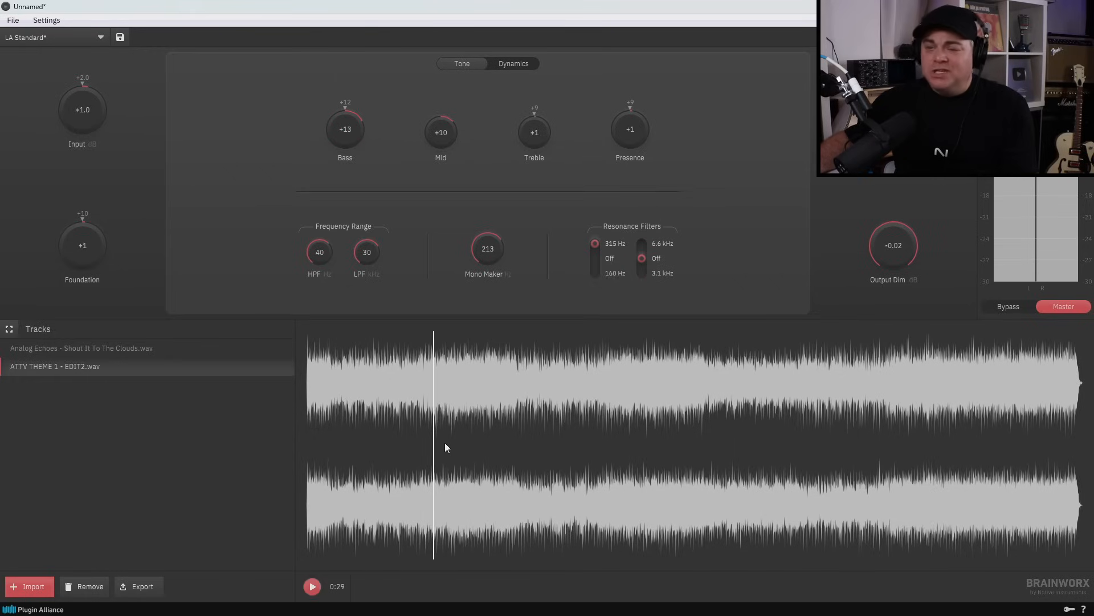
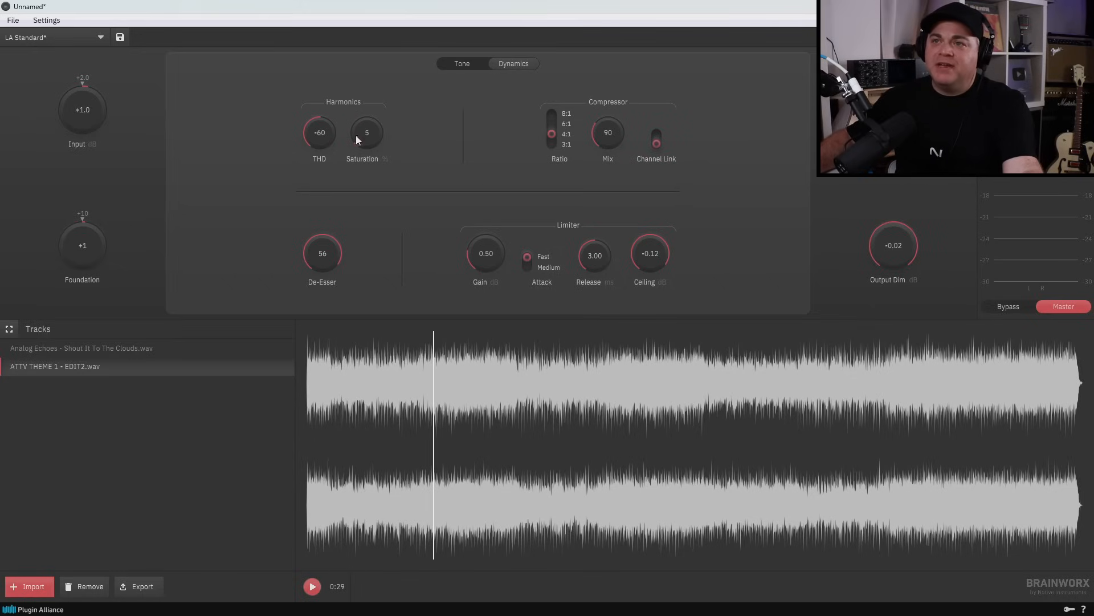
While the track plays, try high harmonics values, then set the THD to -53 and the Saturation to 32.
key(space)
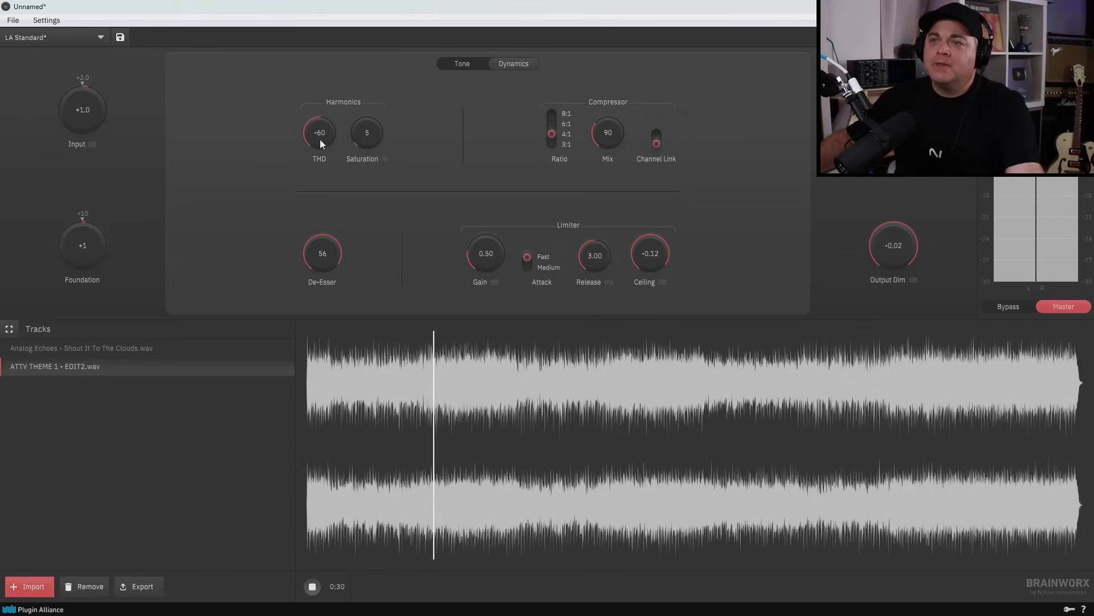
drag(318, 137, 317, 87)
mouse_move(365, 150)
mouse_down()
mouse_move(340, 7)
mouse_move(350, 5)
mouse_move(386, 147)
mouse_up()
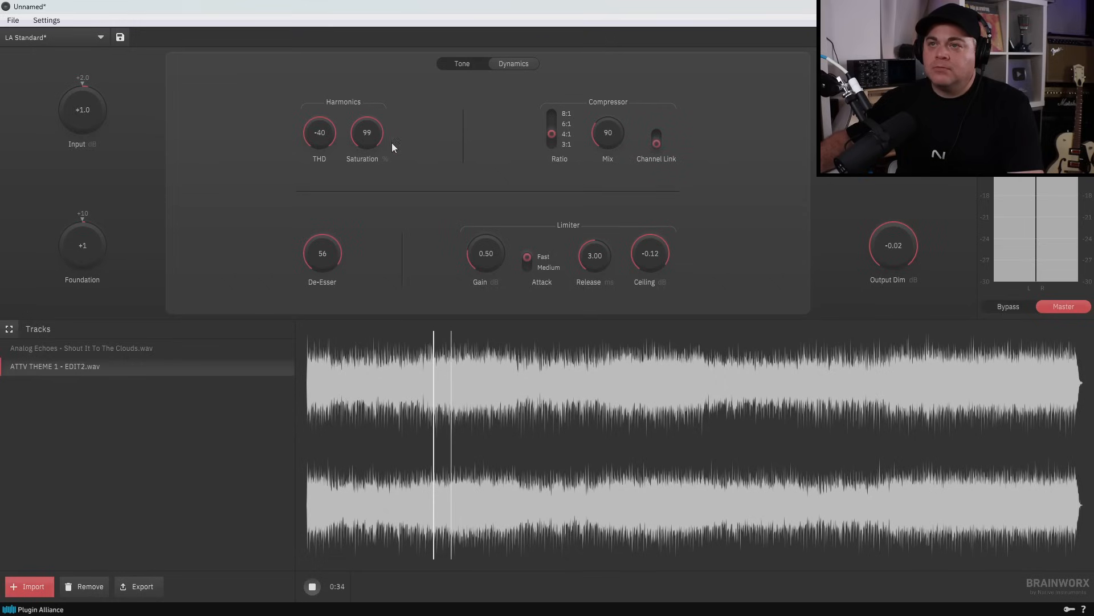
drag(319, 112, 321, 158)
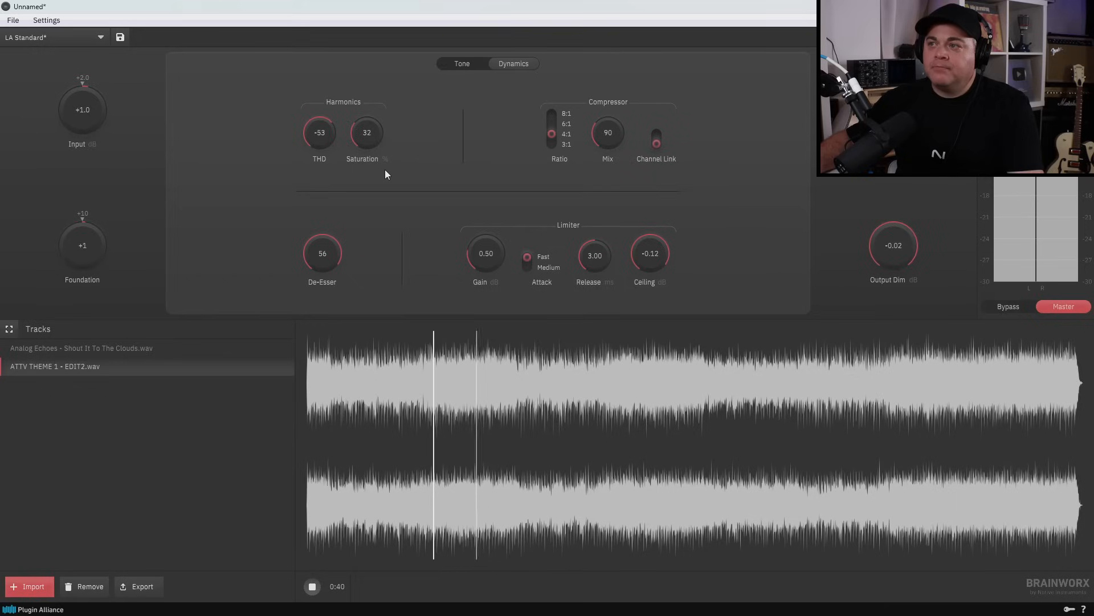
key(space)
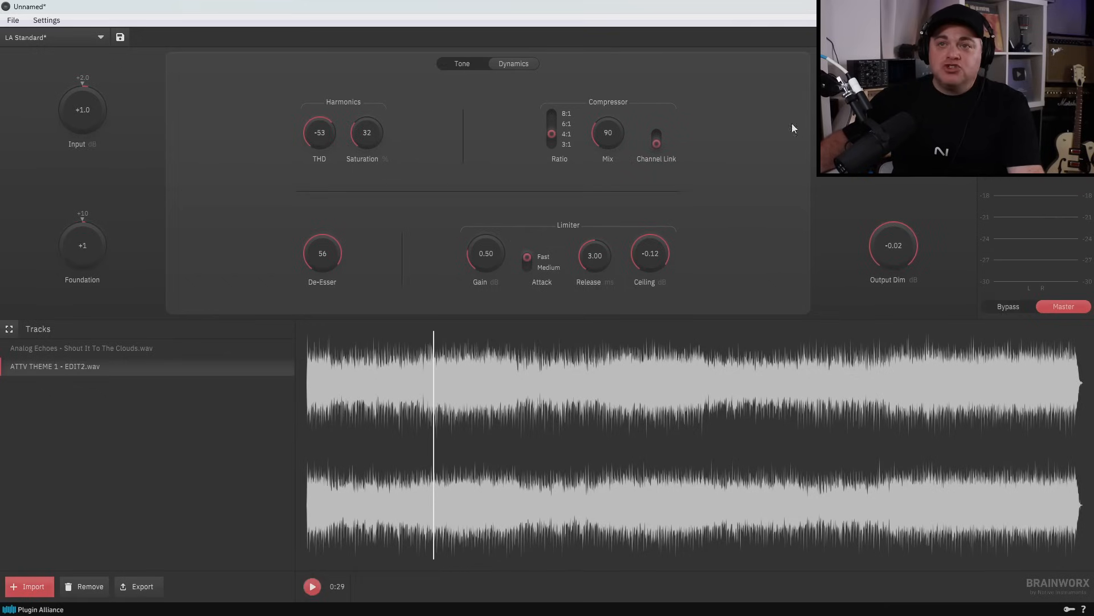
Return to the Tone settings and set the Foundation to +8 while the track plays.
click(459, 64)
click(522, 64)
click(475, 68)
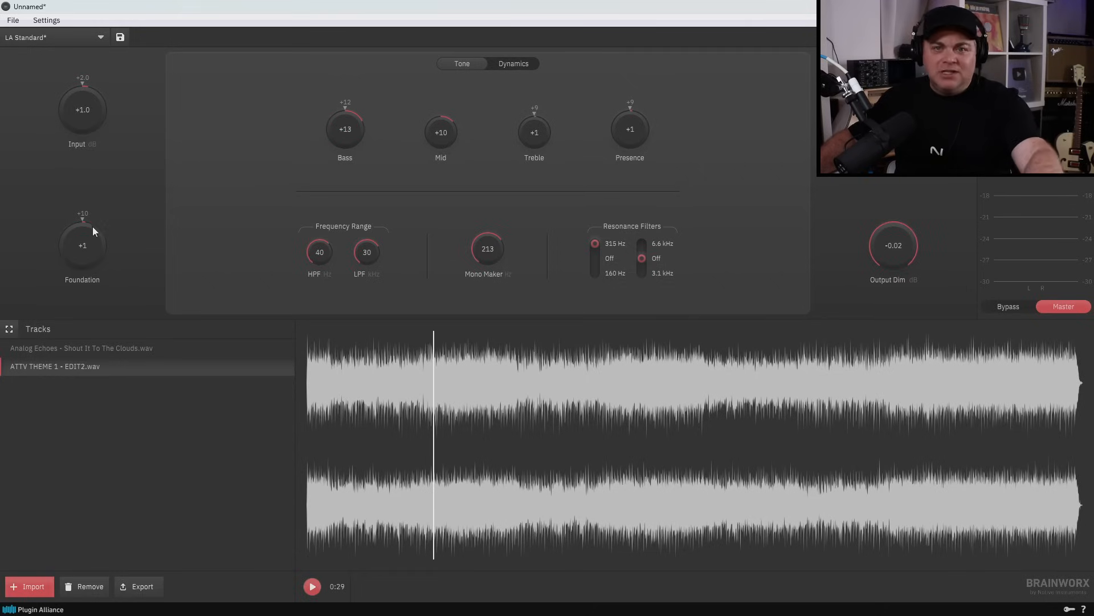
key(space)
mouse_move(87, 255)
mouse_down()
mouse_move(88, 167)
mouse_move(83, 332)
mouse_move(78, 240)
mouse_up()
key(space)
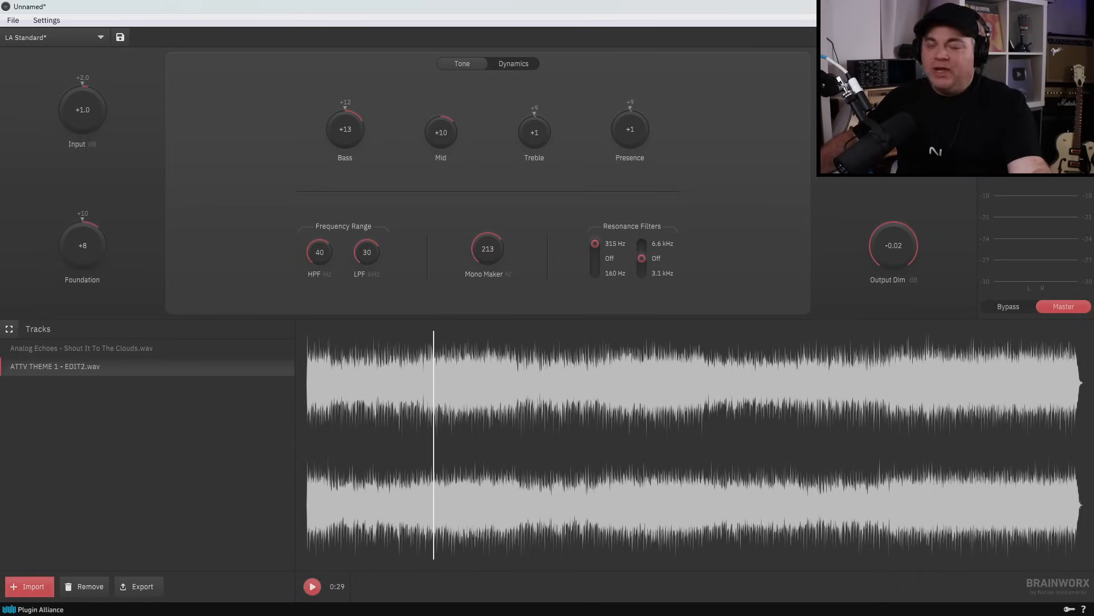
Adjust the Stereo Enhance amount while listening to the ATTV THEME 1 - EDIT2 track.
key(space)
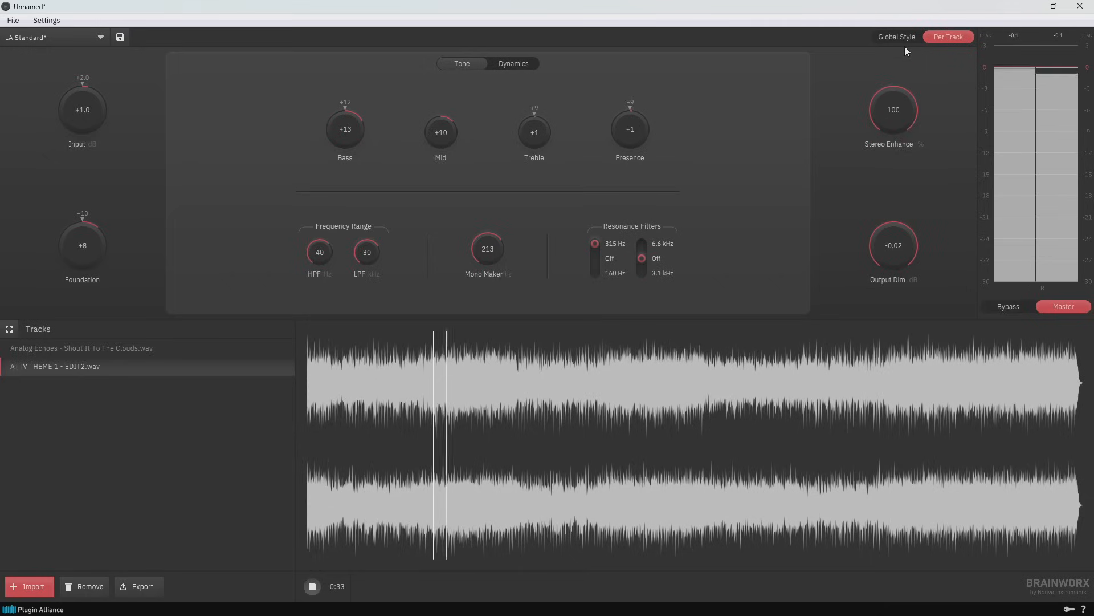
mouse_move(908, 101)
mouse_down()
mouse_move(901, 203)
mouse_move(897, 118)
mouse_up()
key(space)
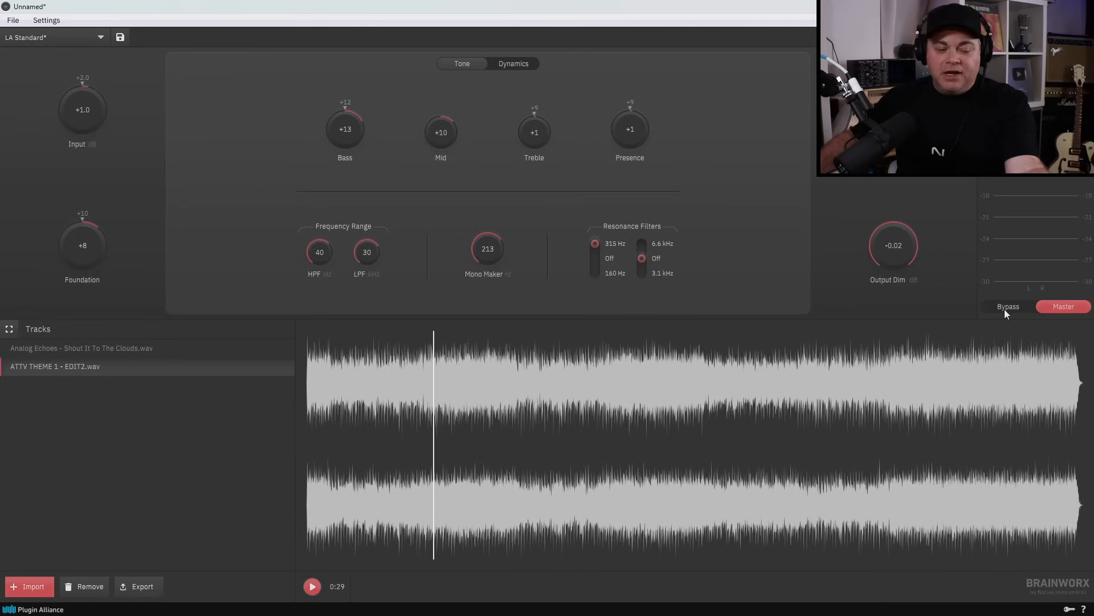
Play the track and compare the bypassed sound with the mastered sound, ending on Master.
key(space)
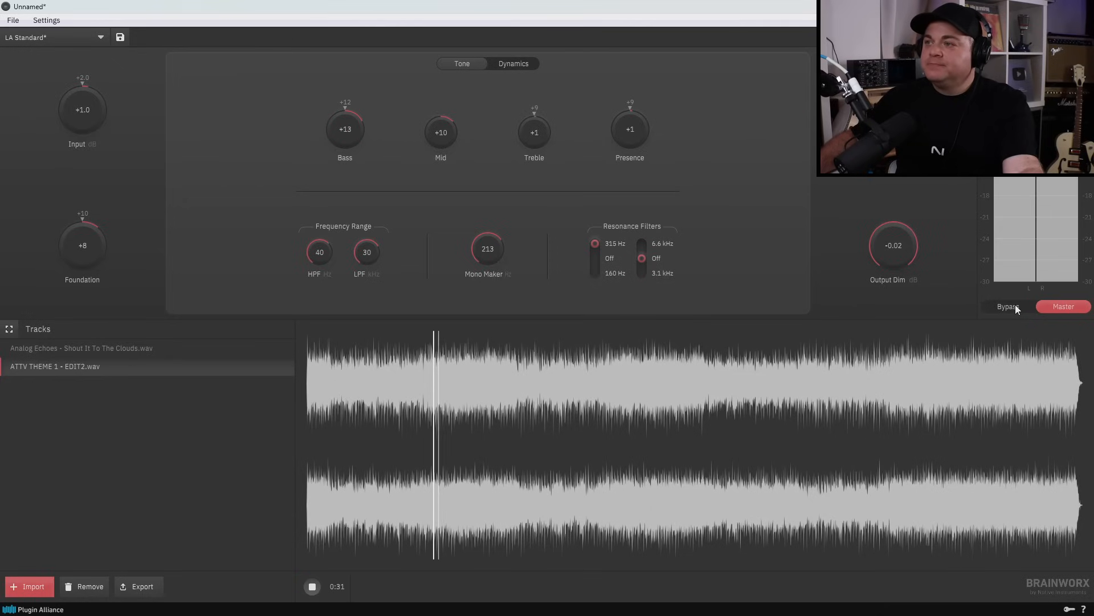
click(1015, 306)
click(1063, 307)
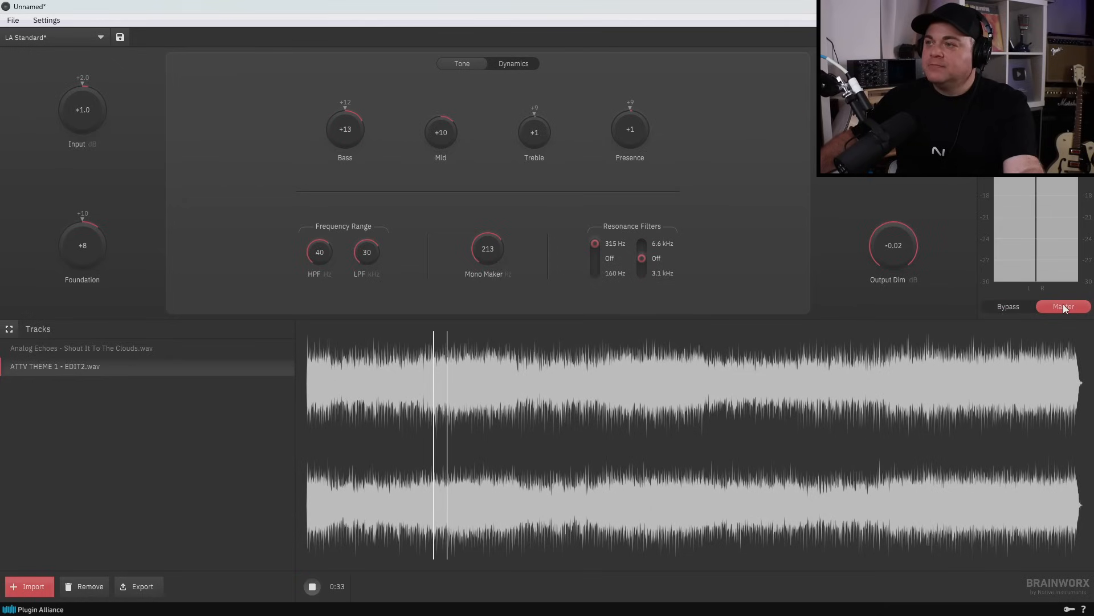
key(space)
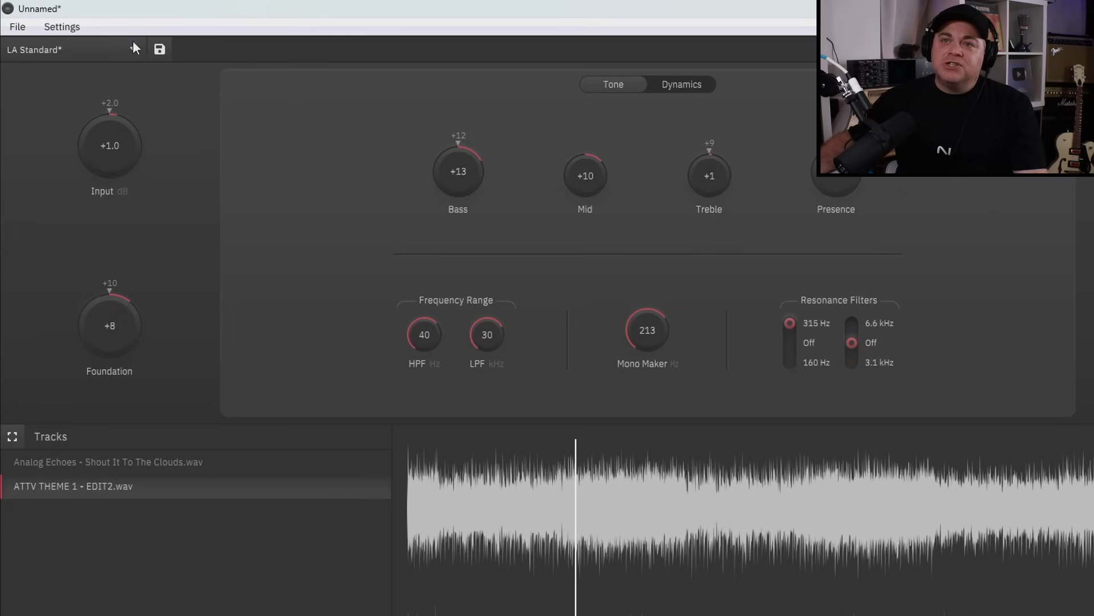
Open the list of mastering style presets.
click(134, 49)
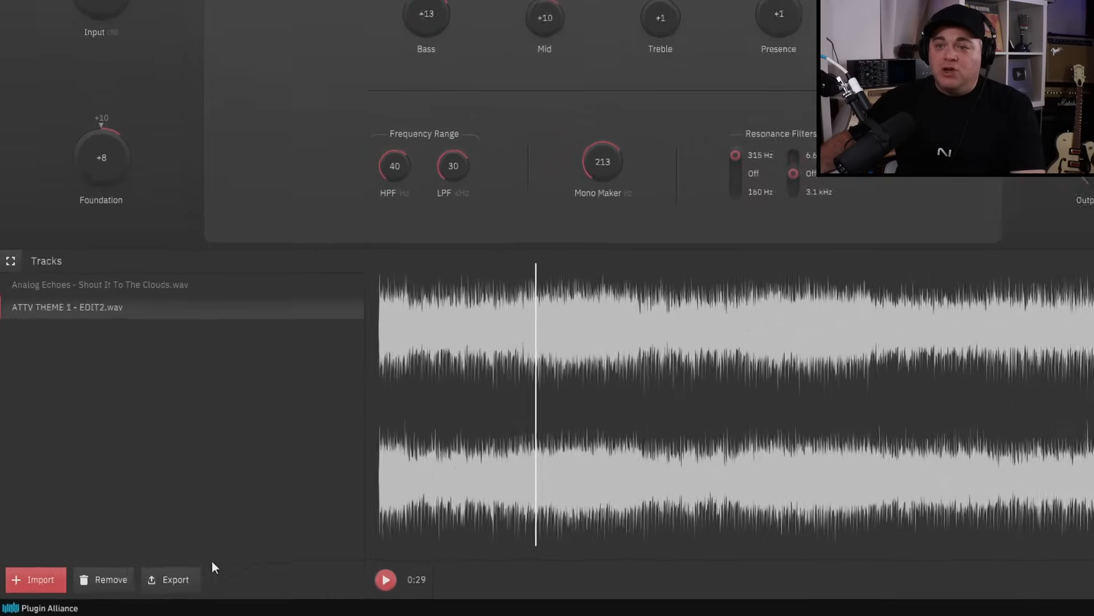
Examine the available export formats and export modes, and leave the export settings without exporting.
click(177, 577)
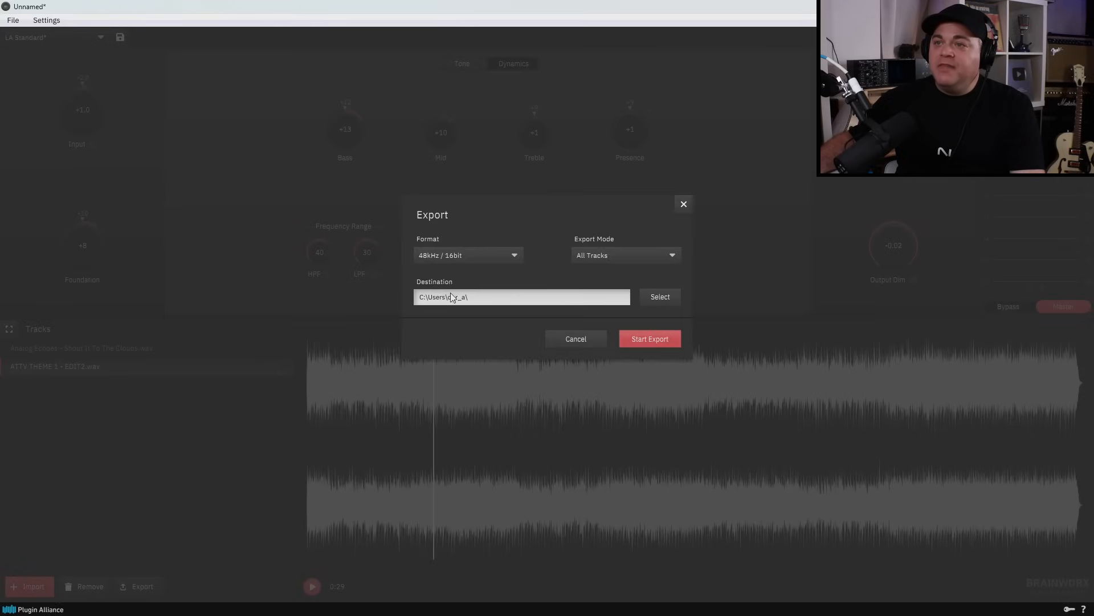
click(493, 259)
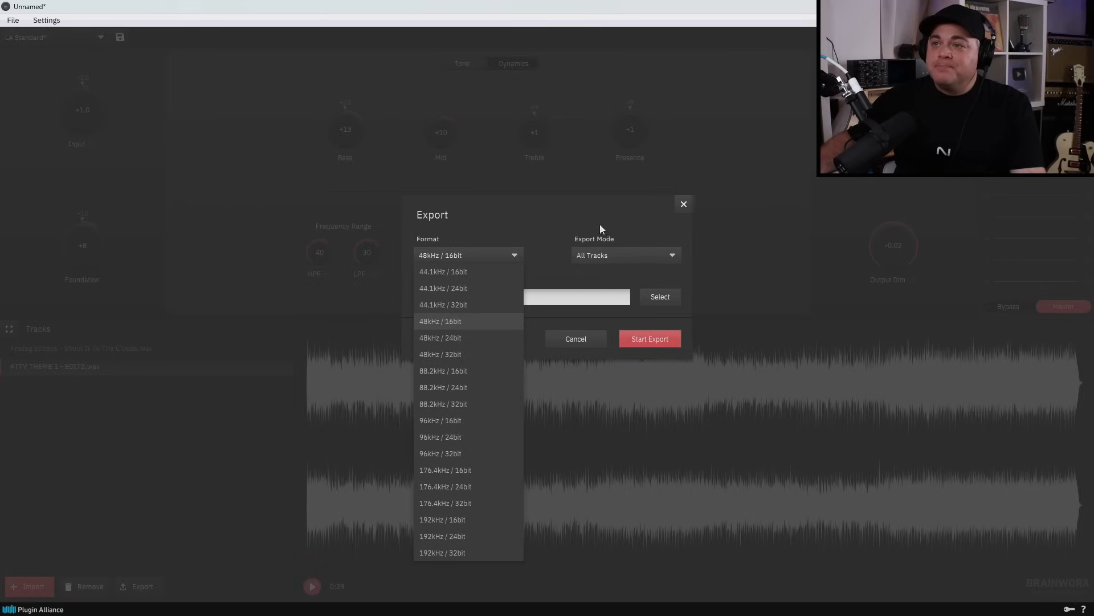
click(576, 273)
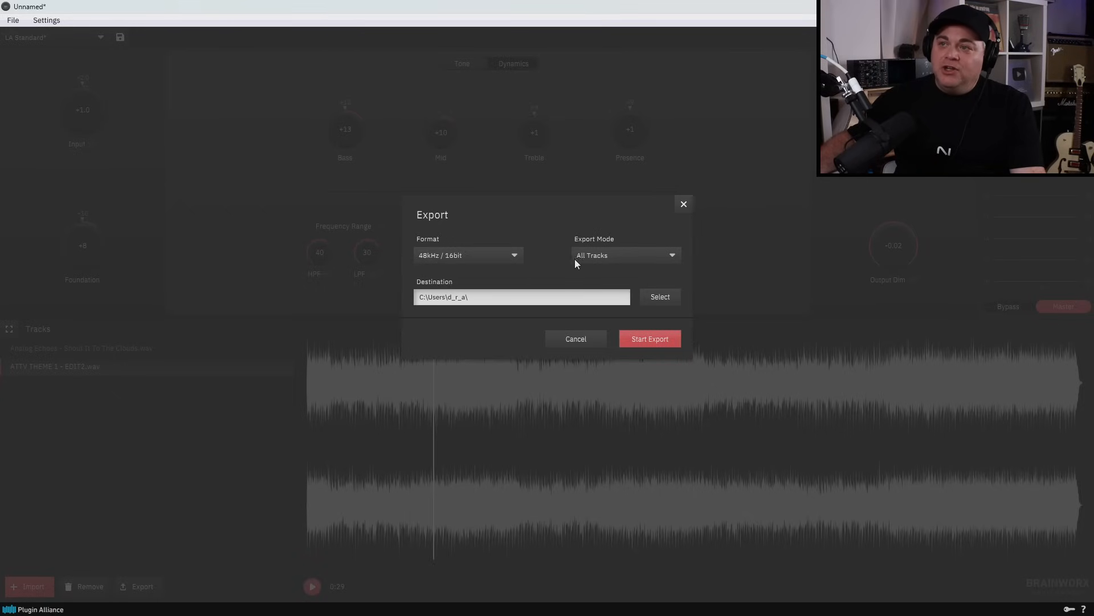
click(612, 255)
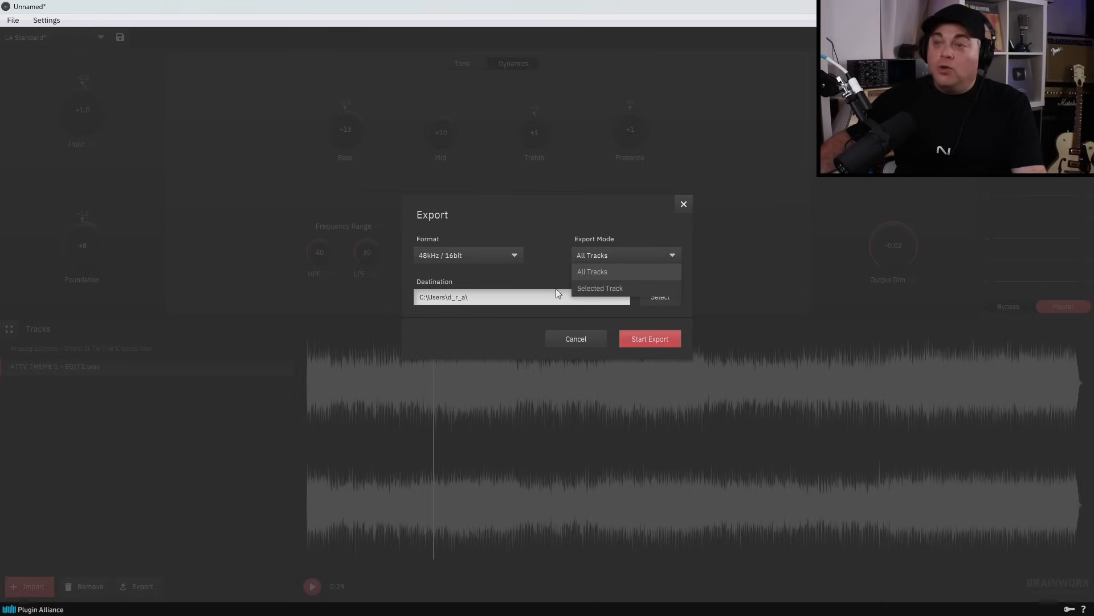
click(575, 227)
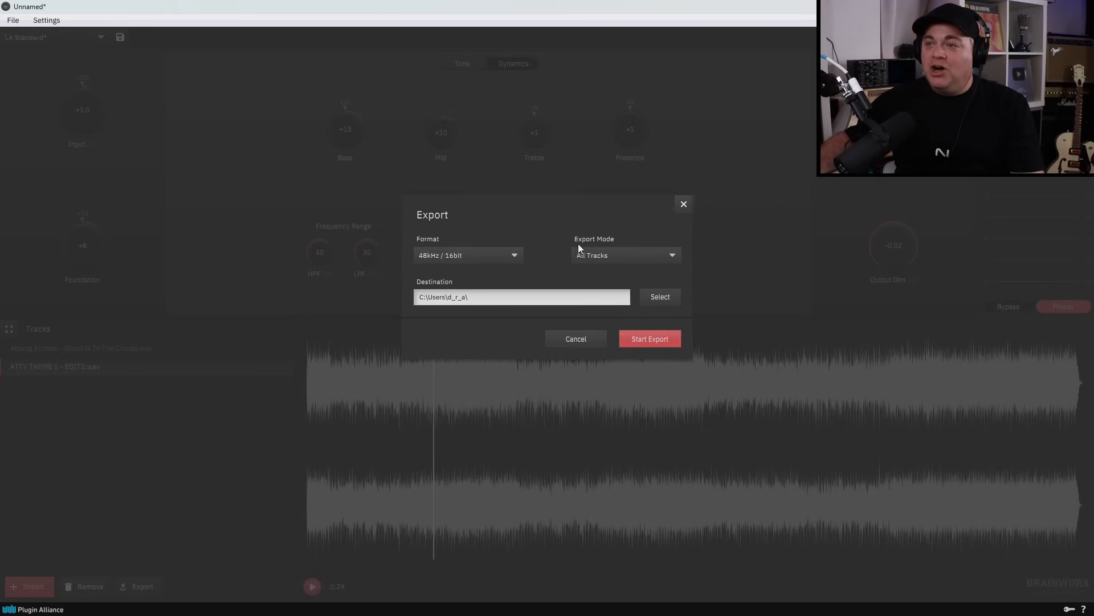
click(564, 343)
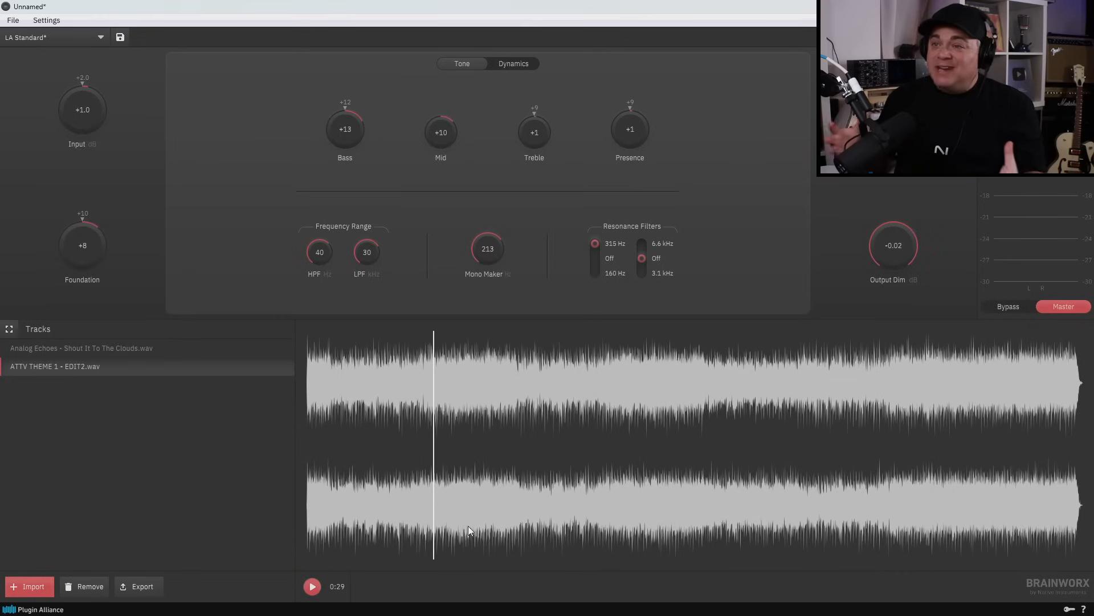